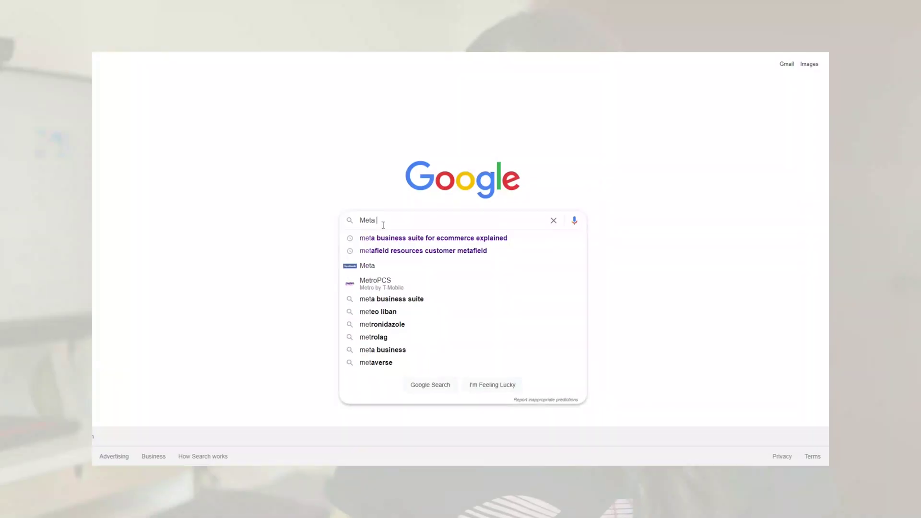
Step: Search Google for 'business suite' and open the Meta Business Suite Home dashboard
text(busi)
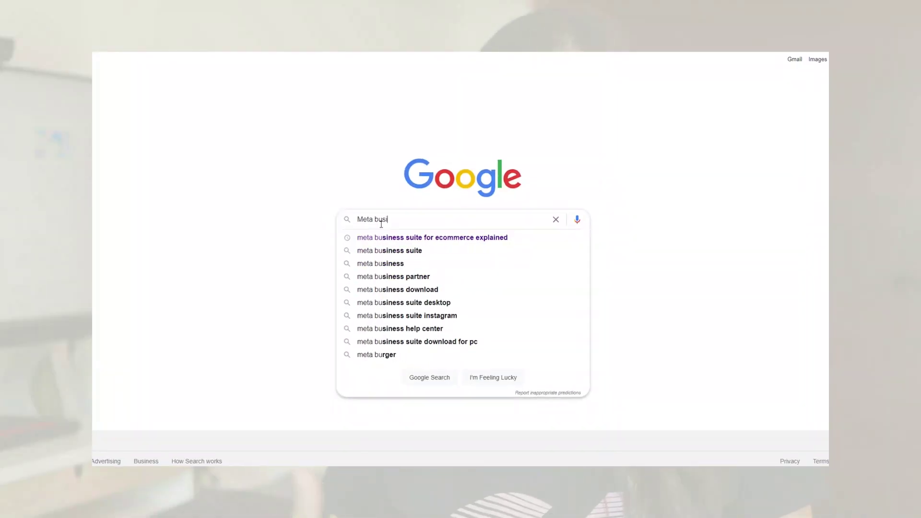
text(ness suite)
key(Return)
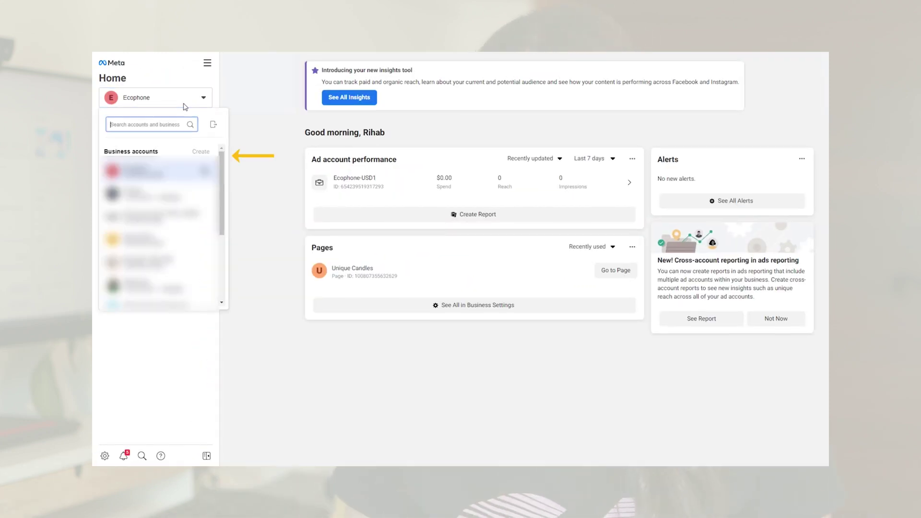
mouse_move(204, 153)
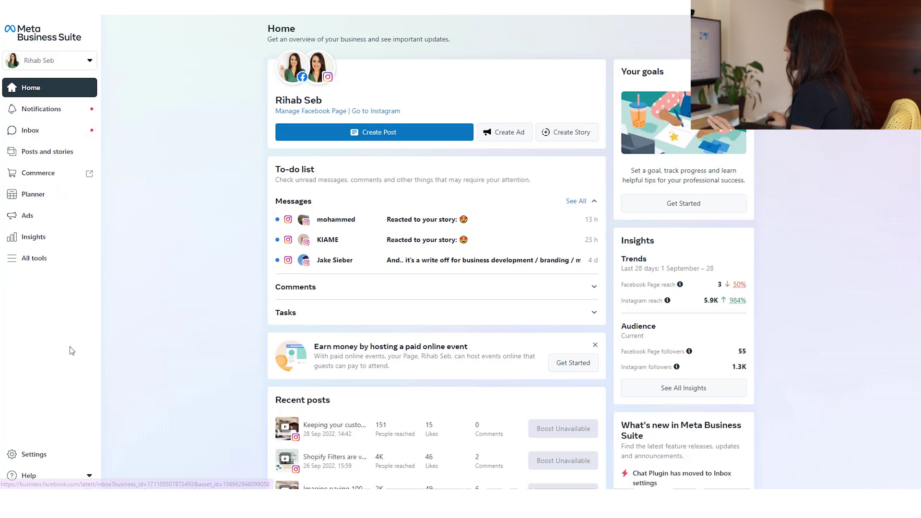
Step: Open More business settings on the People page and browse the business account switcher without switching
click(30, 456)
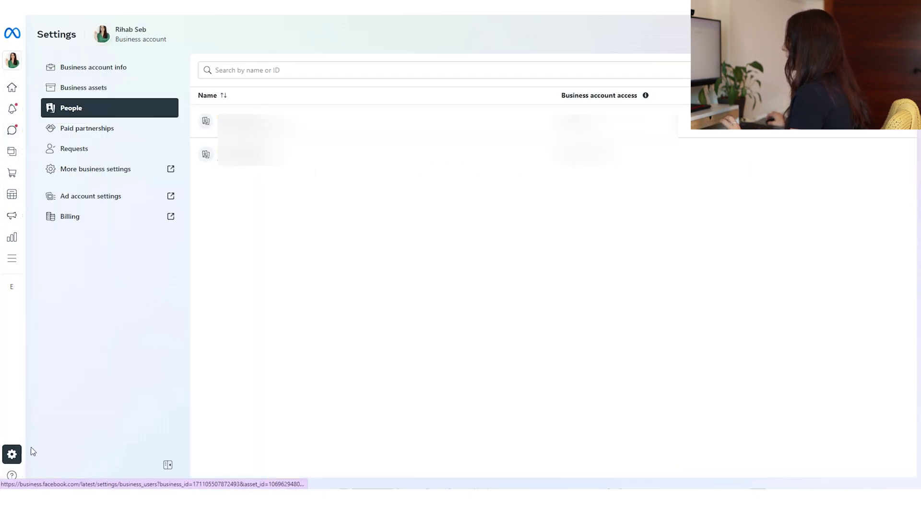
click(90, 177)
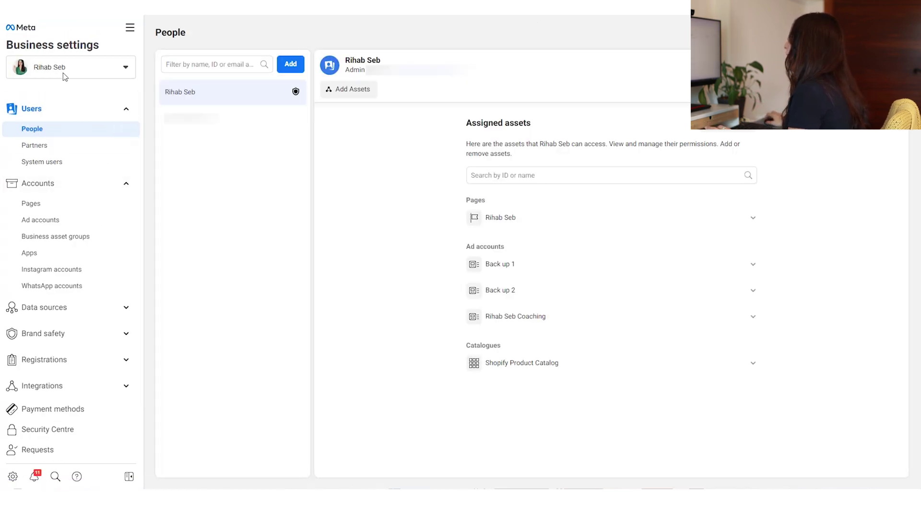
click(126, 72)
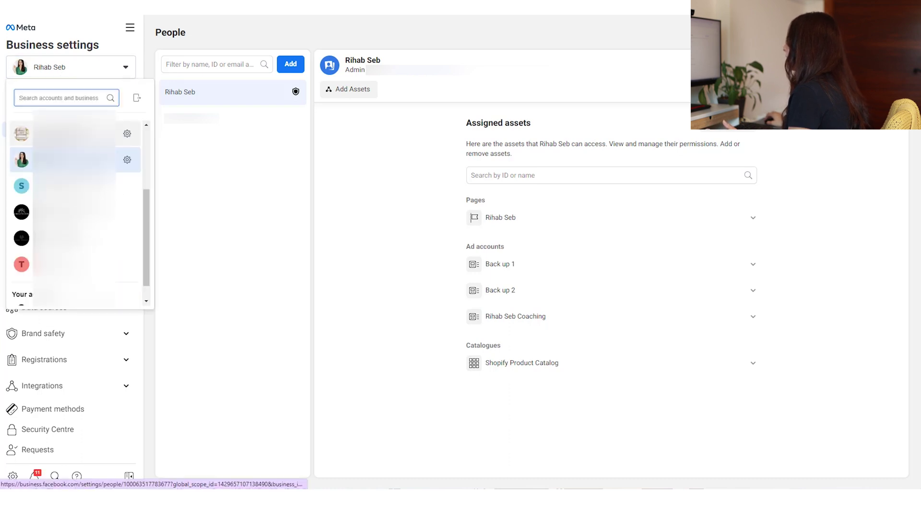
drag(148, 197, 152, 134)
scroll(152, 138, down, 3)
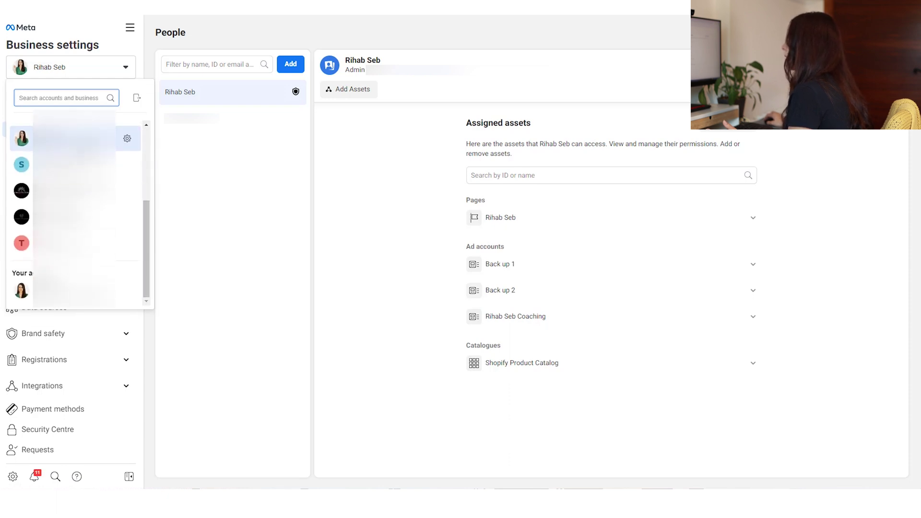
scroll(77, 201, up, 3)
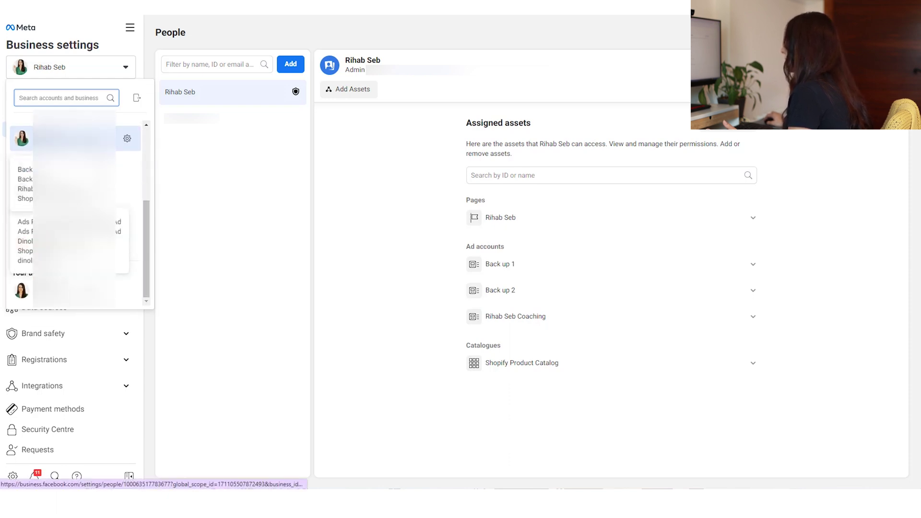
click(211, 209)
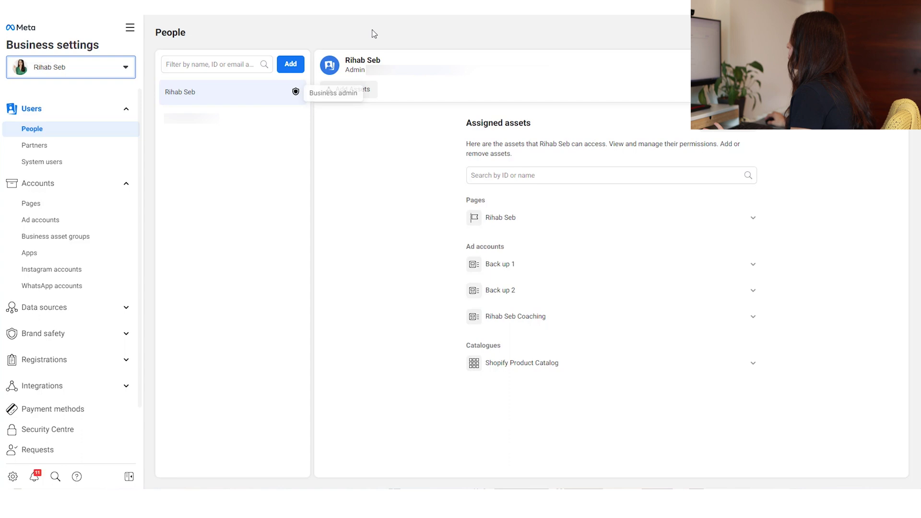
Step: Dismiss the Invite people form unused and go to the Partners section
click(297, 64)
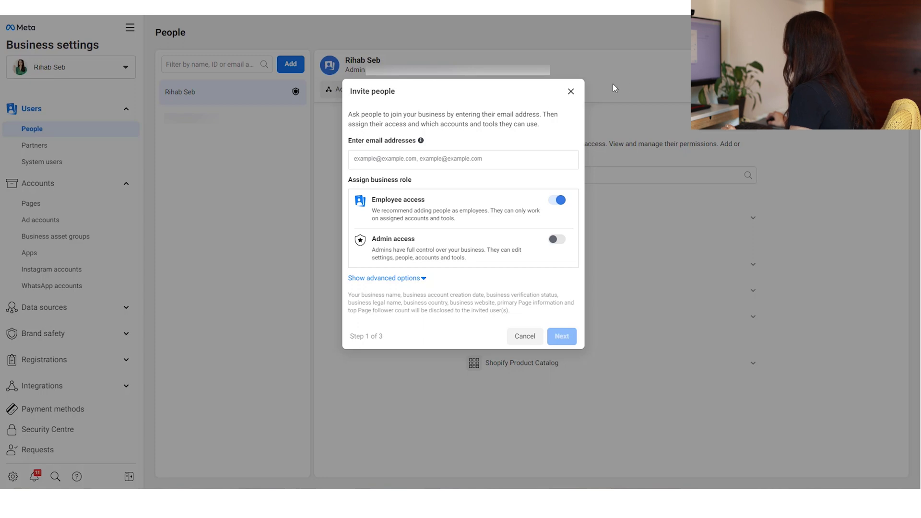
click(571, 93)
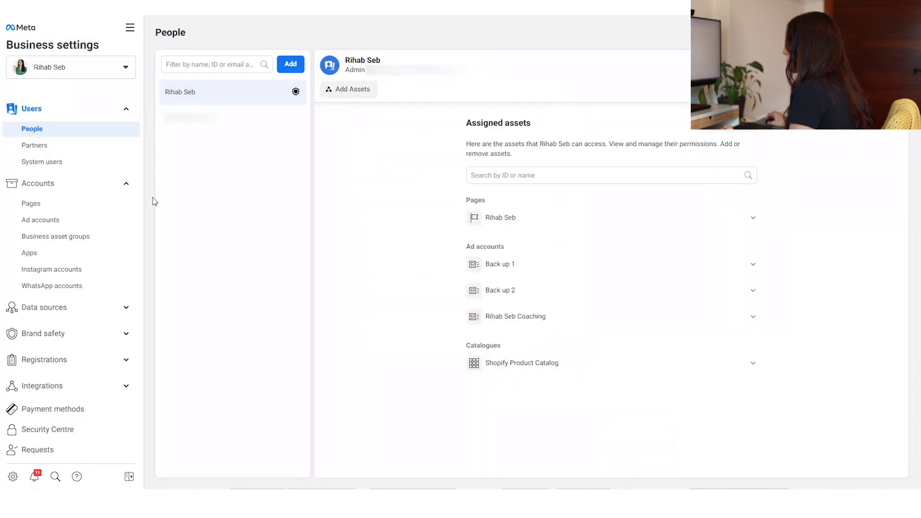
click(71, 148)
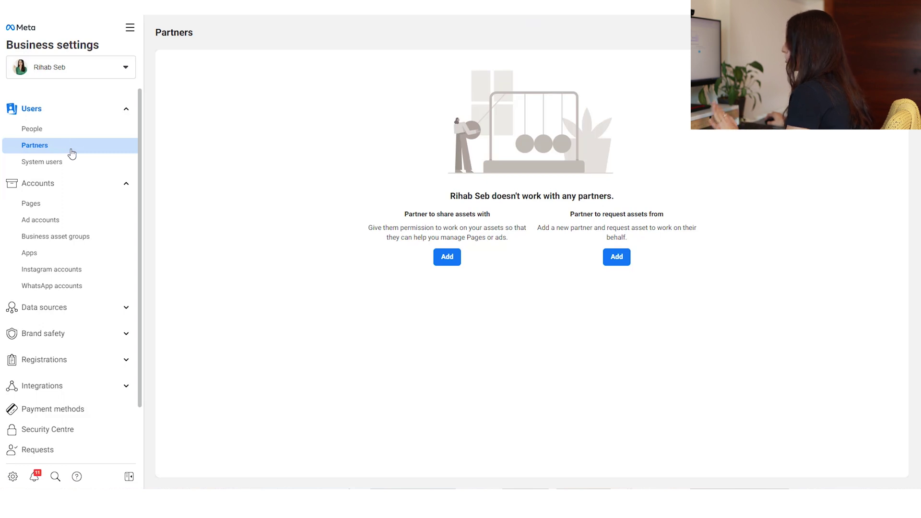
Step: Collapse the Users group and show the Pages section with the primary business Page
click(126, 108)
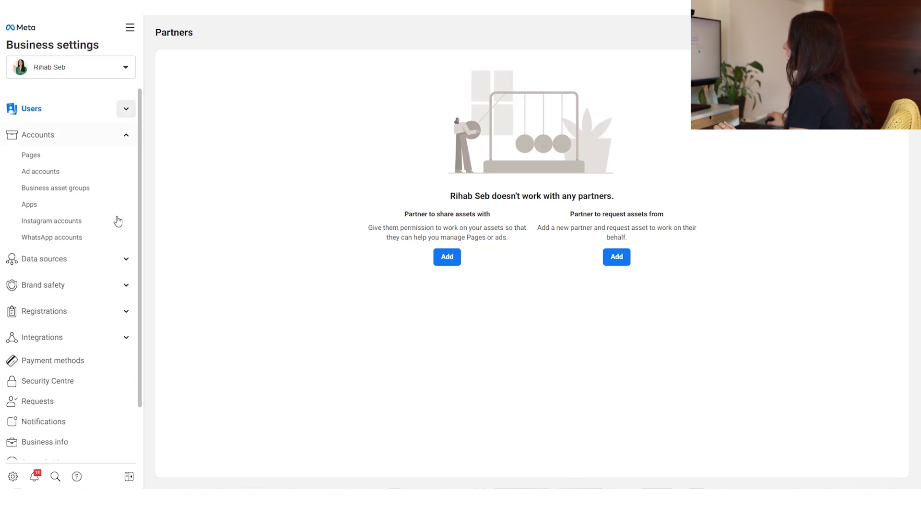
click(67, 163)
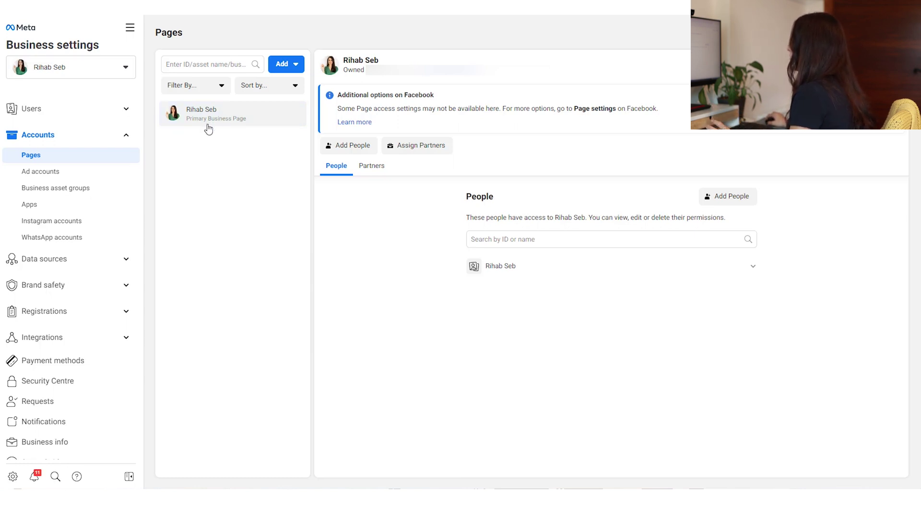
Step: Cancel adding people to the Page and open the Ad accounts list for Back up 1
click(336, 145)
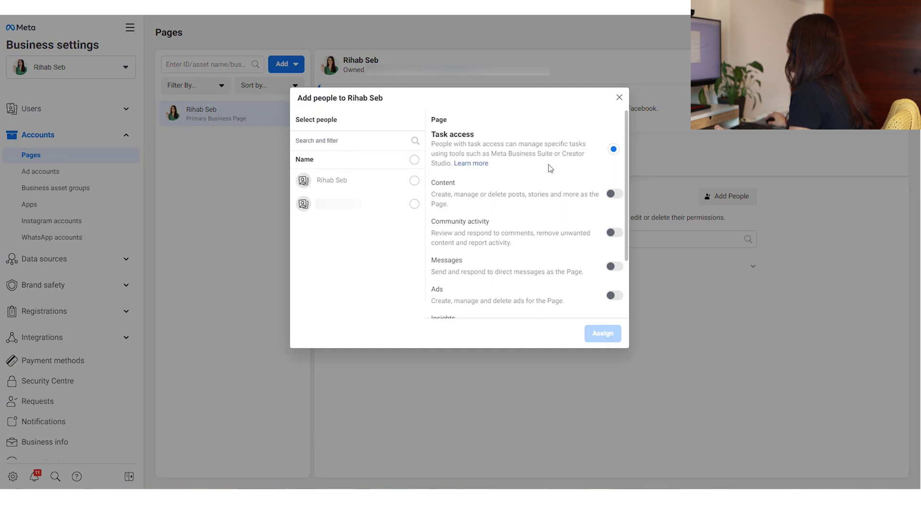
click(619, 98)
click(93, 111)
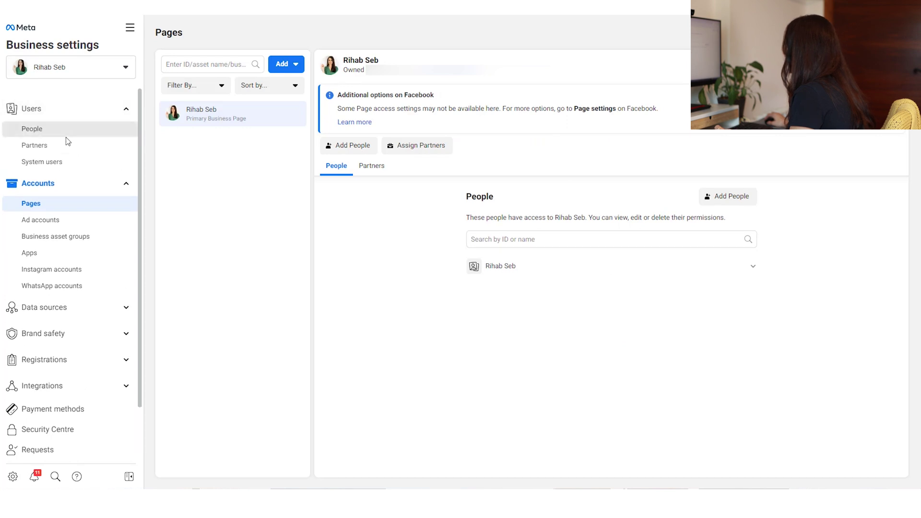
click(126, 109)
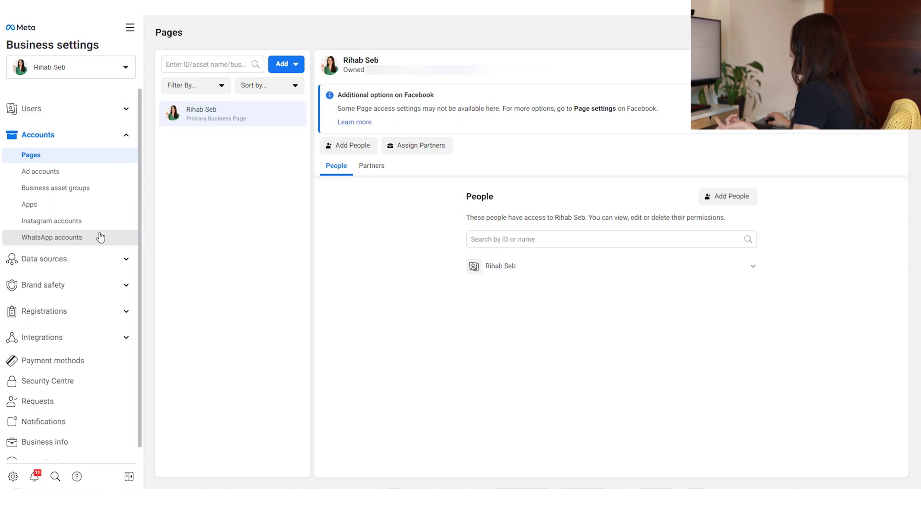
click(66, 179)
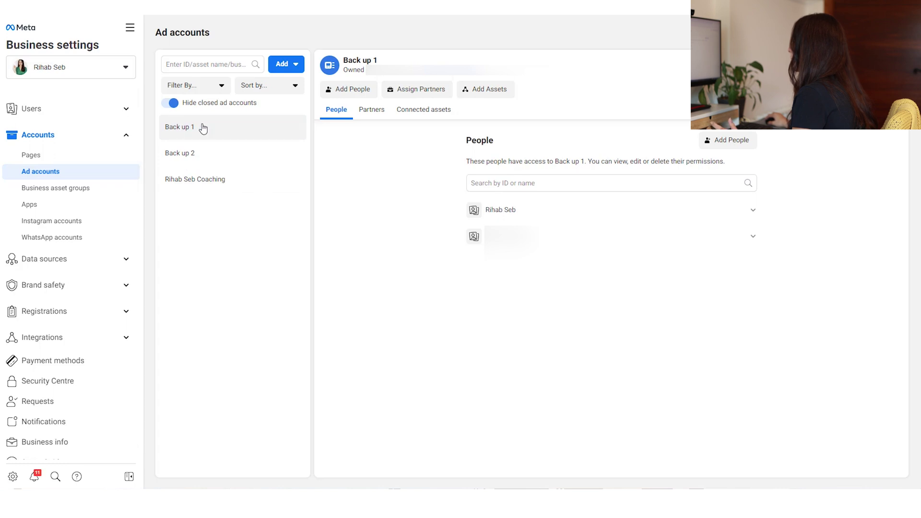
Step: Cancel adding people to Back up 1 and show the owned Instagram account
click(364, 96)
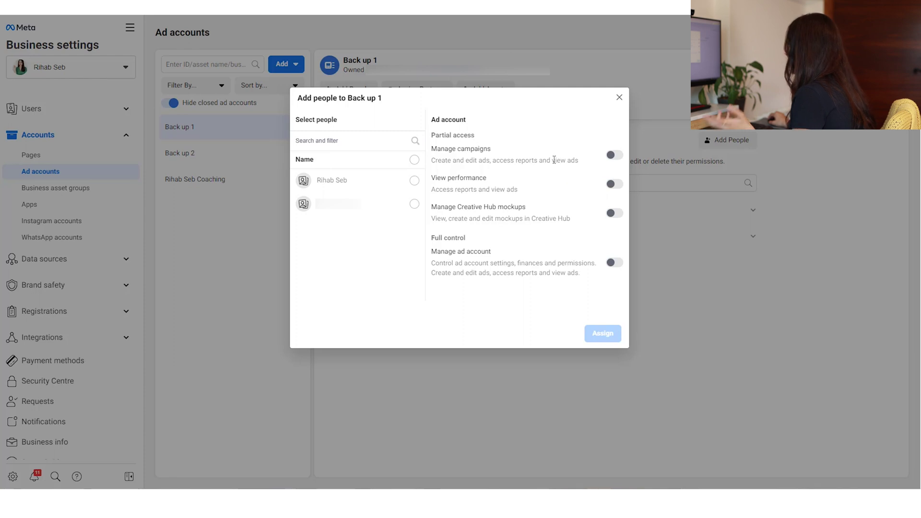
click(619, 98)
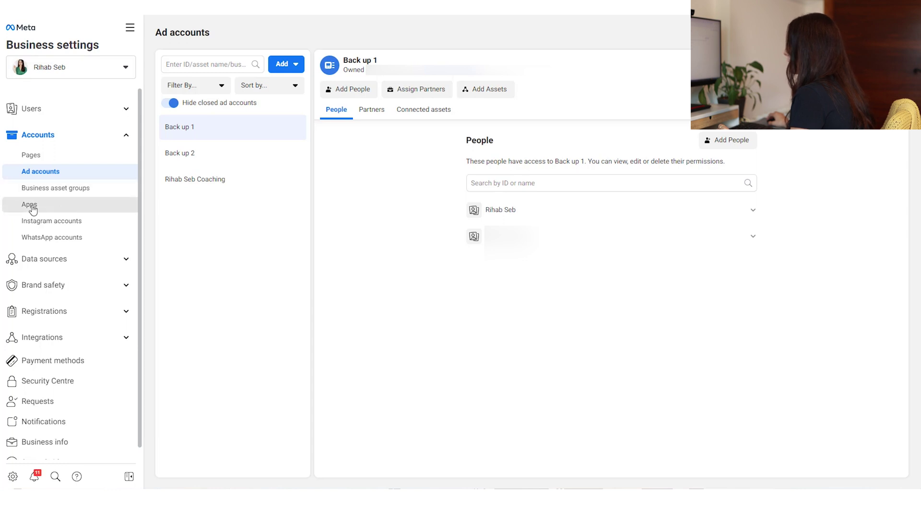
click(71, 226)
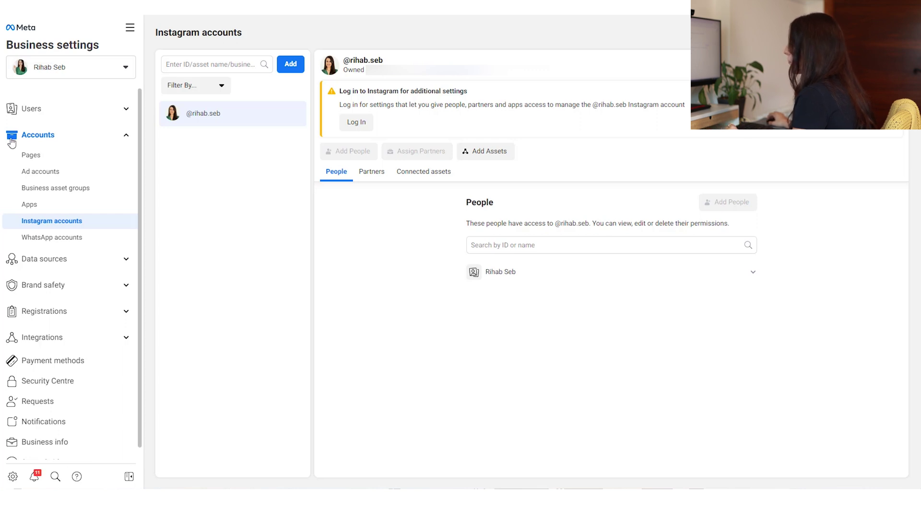
Step: Swap the Accounts group for Data sources and show the two pixels, including Coaching
click(127, 136)
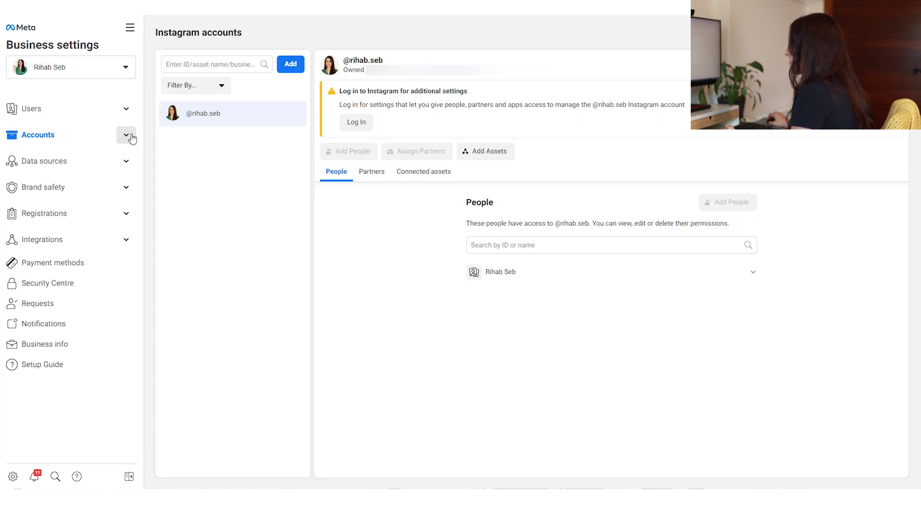
click(127, 162)
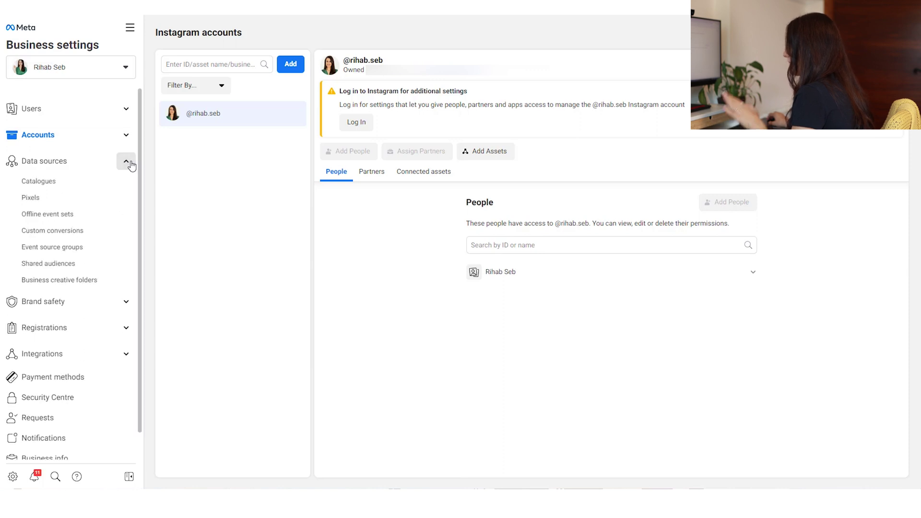
click(72, 203)
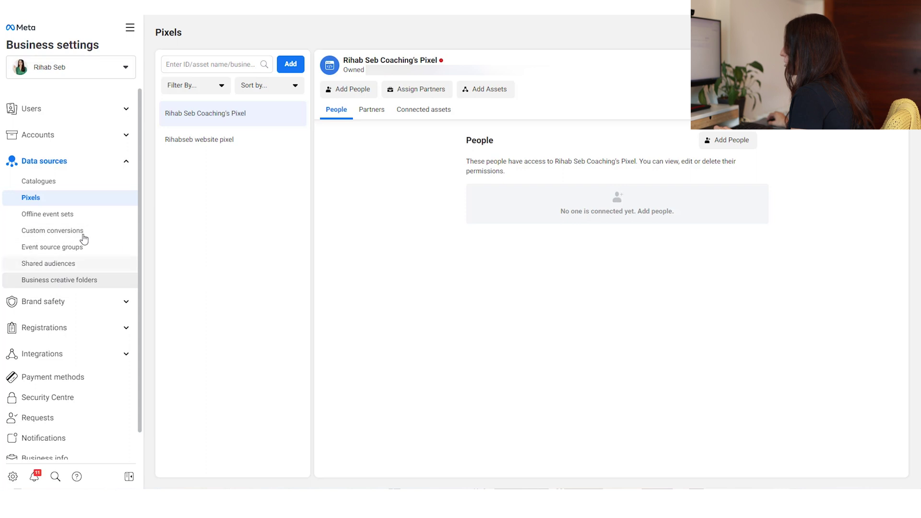
Step: Open Domains under Brand safety to see the meta-tag verification steps, then tidy the sidebar groups
click(126, 162)
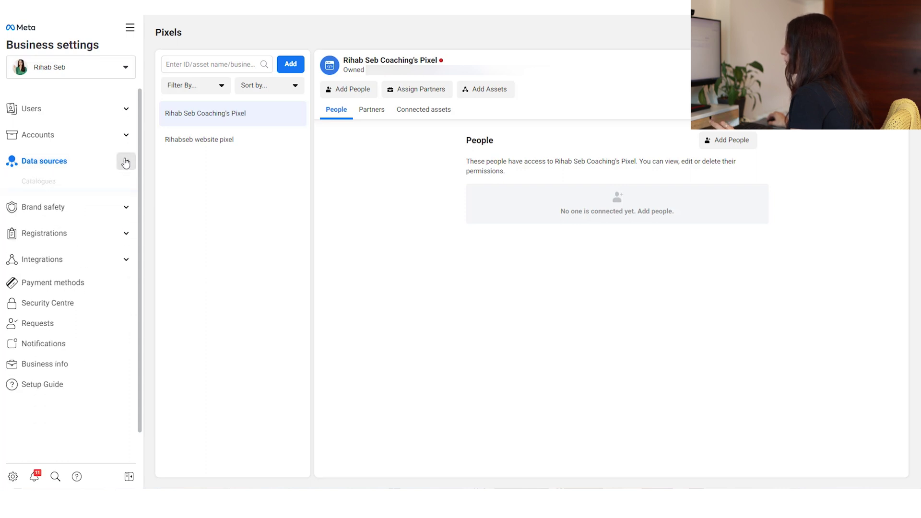
click(127, 187)
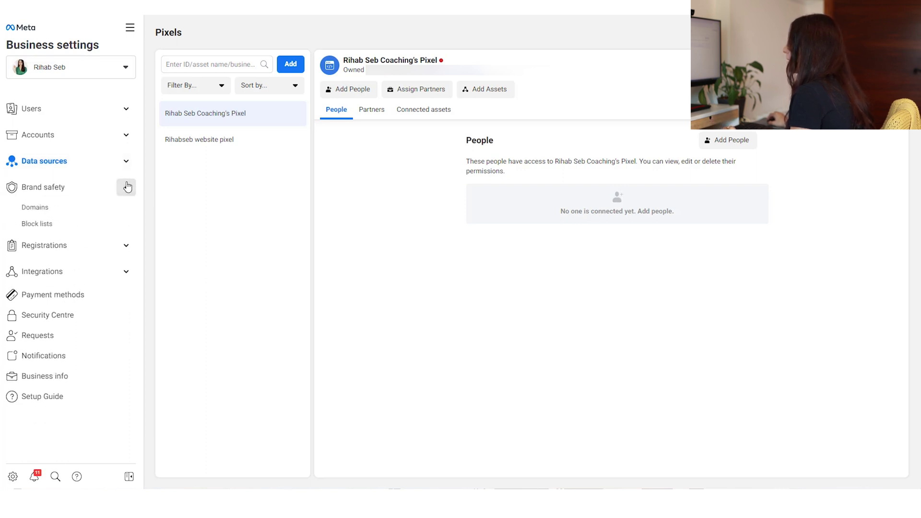
click(62, 206)
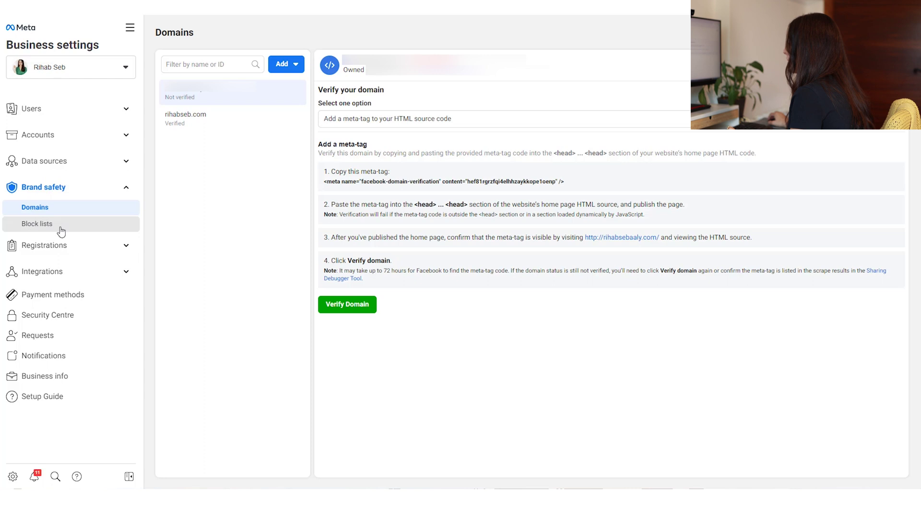
click(126, 187)
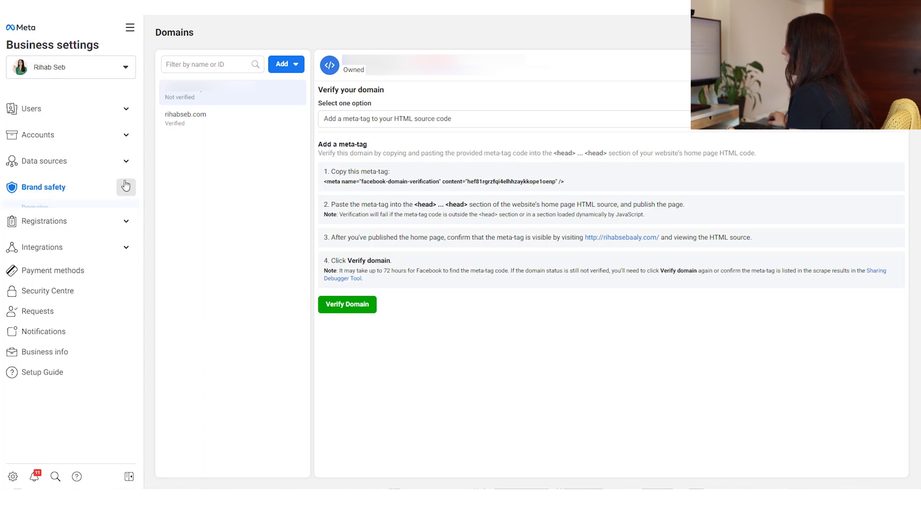
click(126, 240)
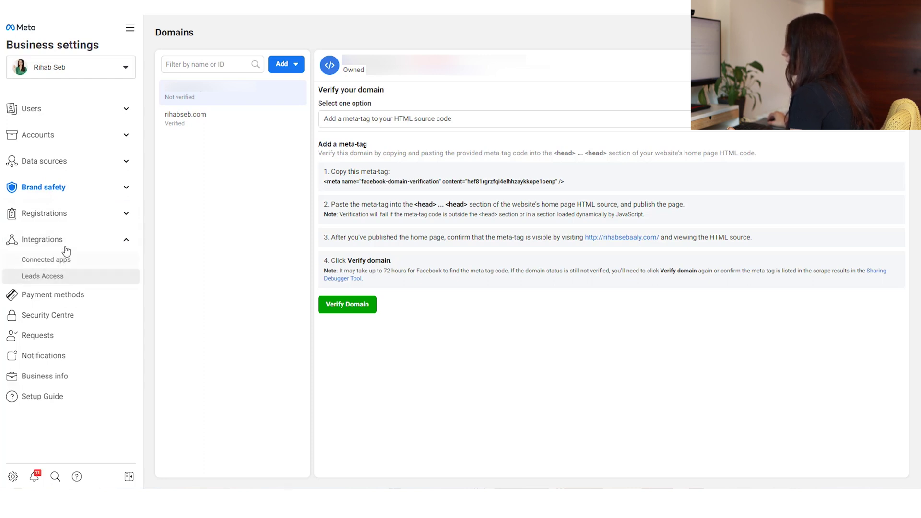
click(127, 240)
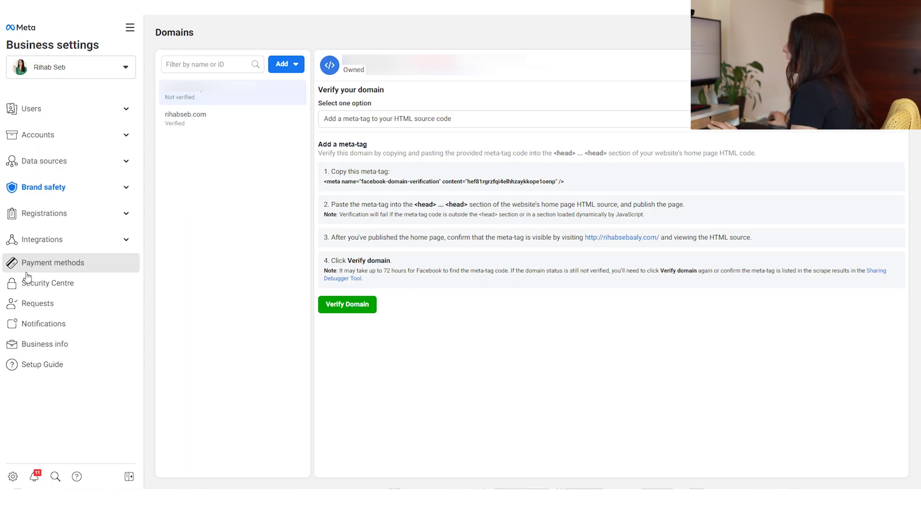
Step: Scroll Business info through the details, unverified status and business options, then expand Data sources
click(60, 345)
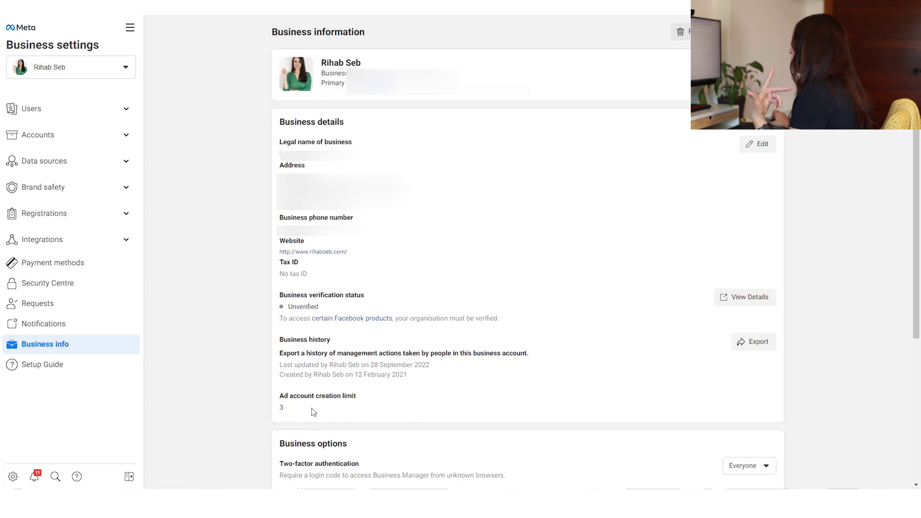
scroll(312, 408, down, 1)
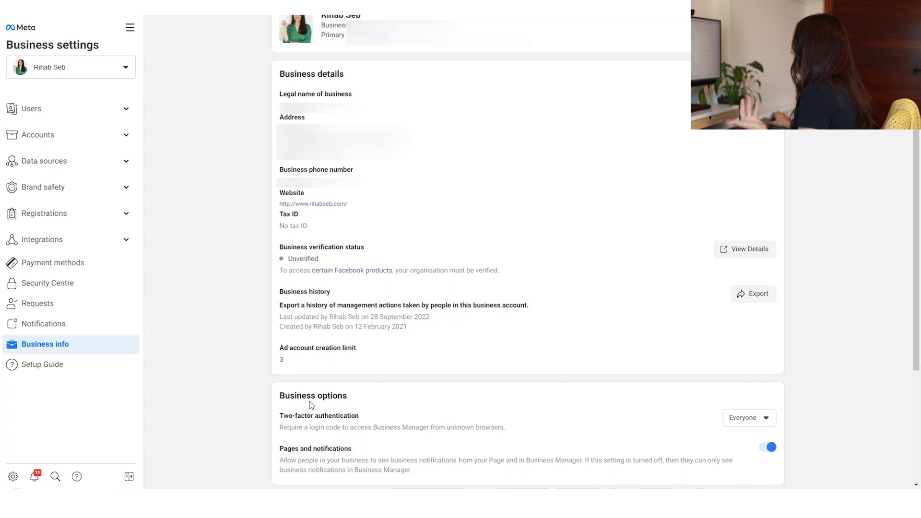
scroll(310, 404, down, 1)
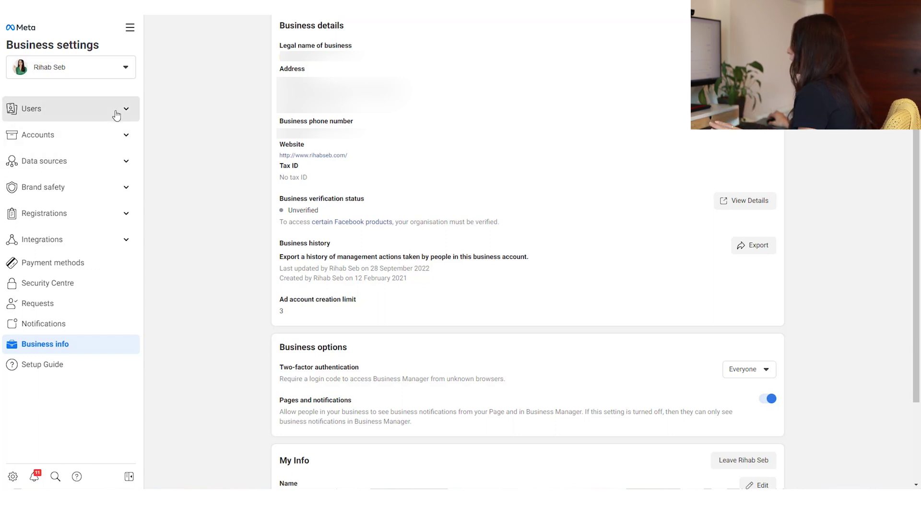
click(124, 161)
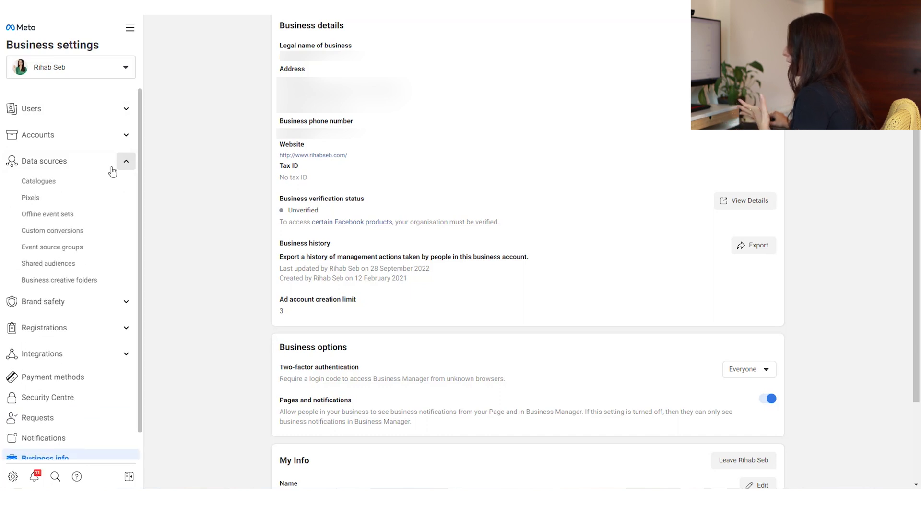
Step: Pass through Pixels back to Ad accounts for Back up 1 and expand Users
click(63, 204)
click(126, 135)
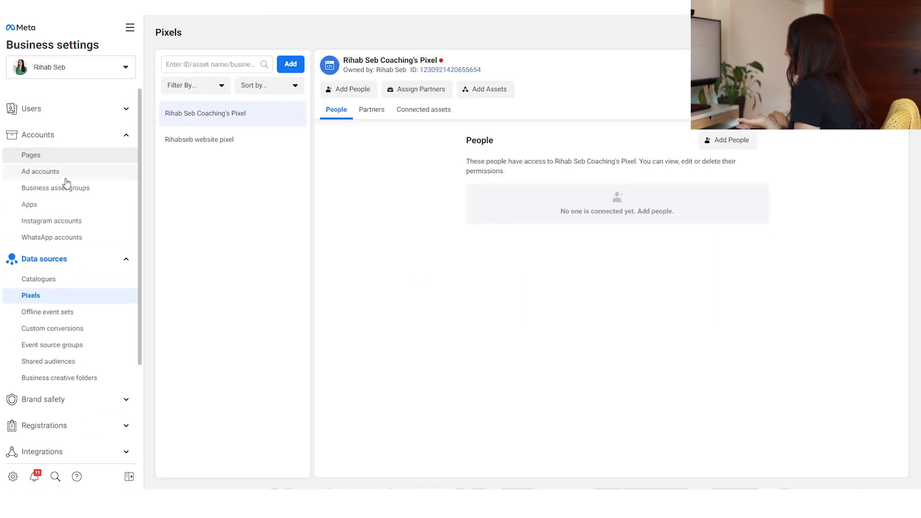
click(66, 178)
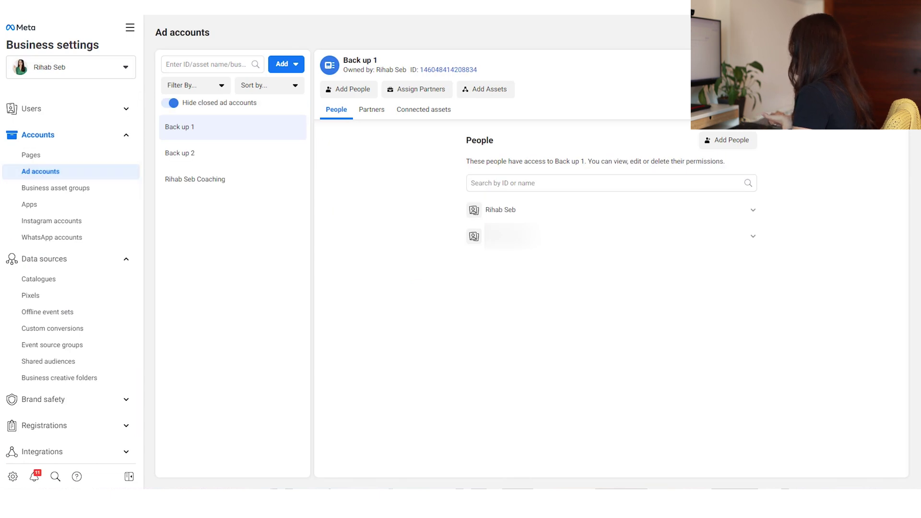
click(126, 108)
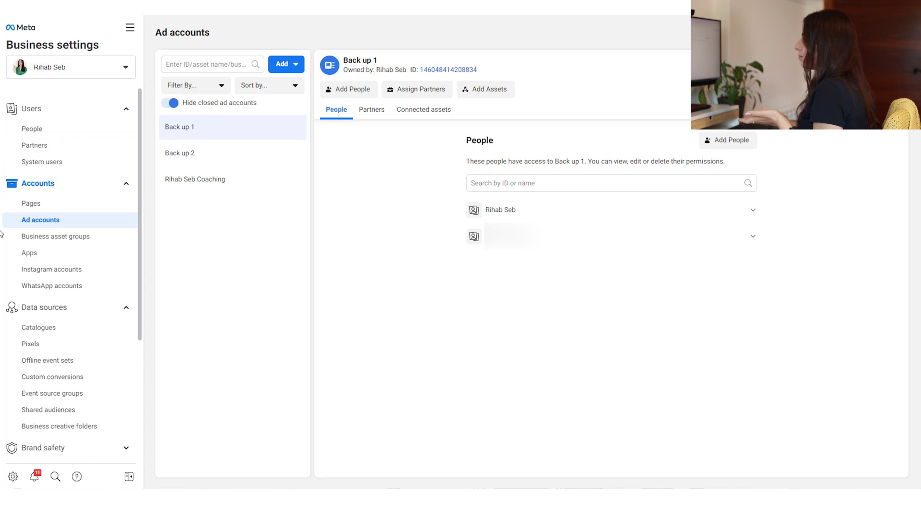